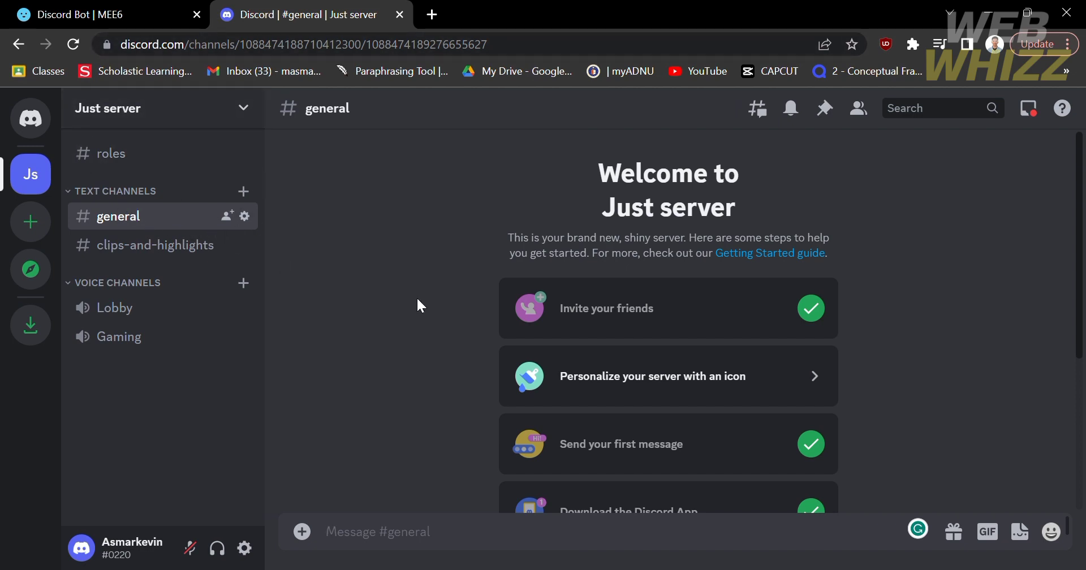
Create a new text channel called 'roles' from the channel sidebar
scroll(454, 335, "down", 1)
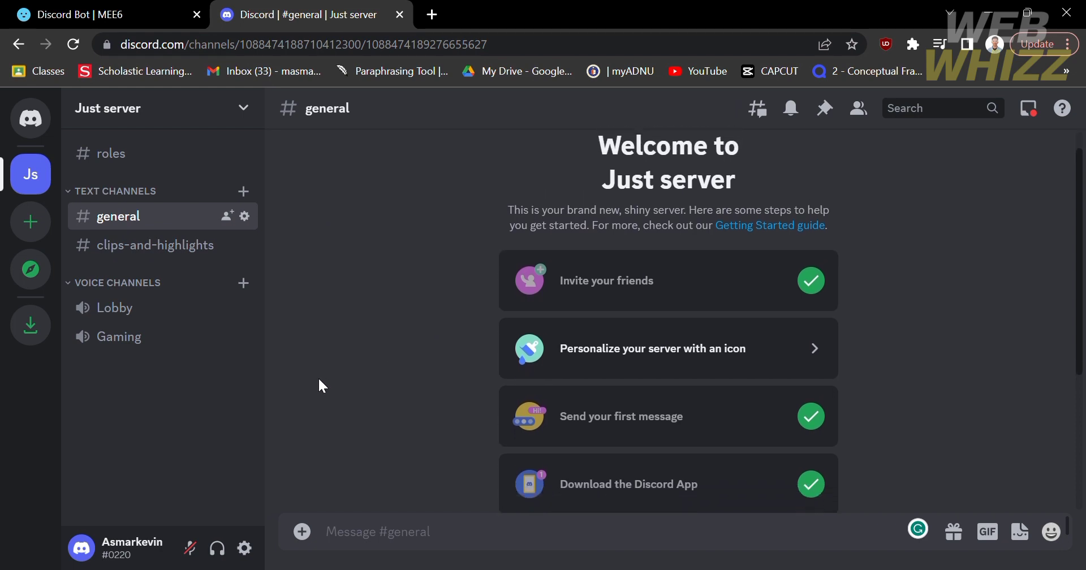
right_click(247, 367)
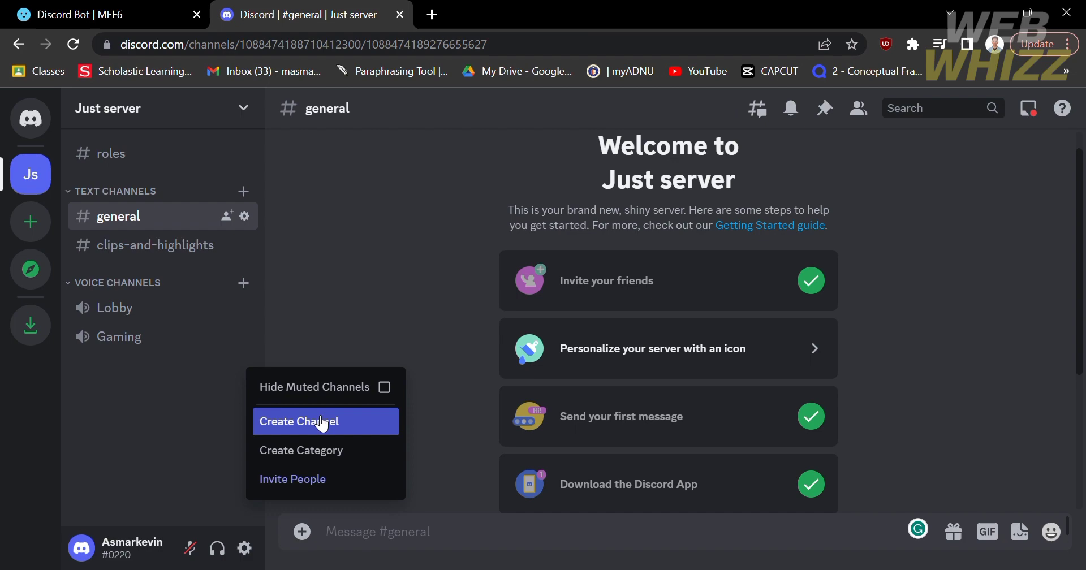
left_click(315, 419)
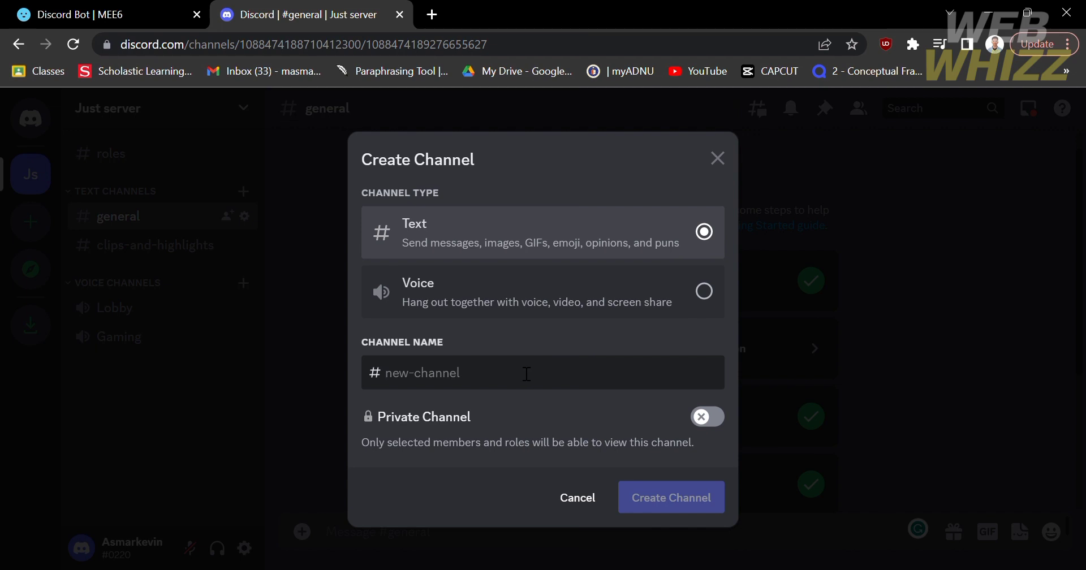
type("roles")
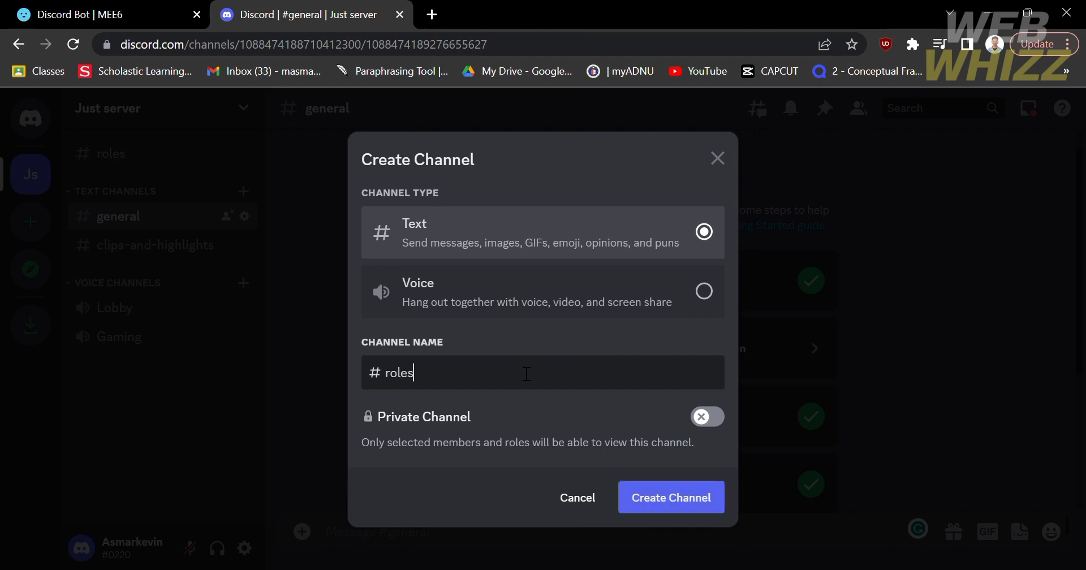
left_click(678, 500)
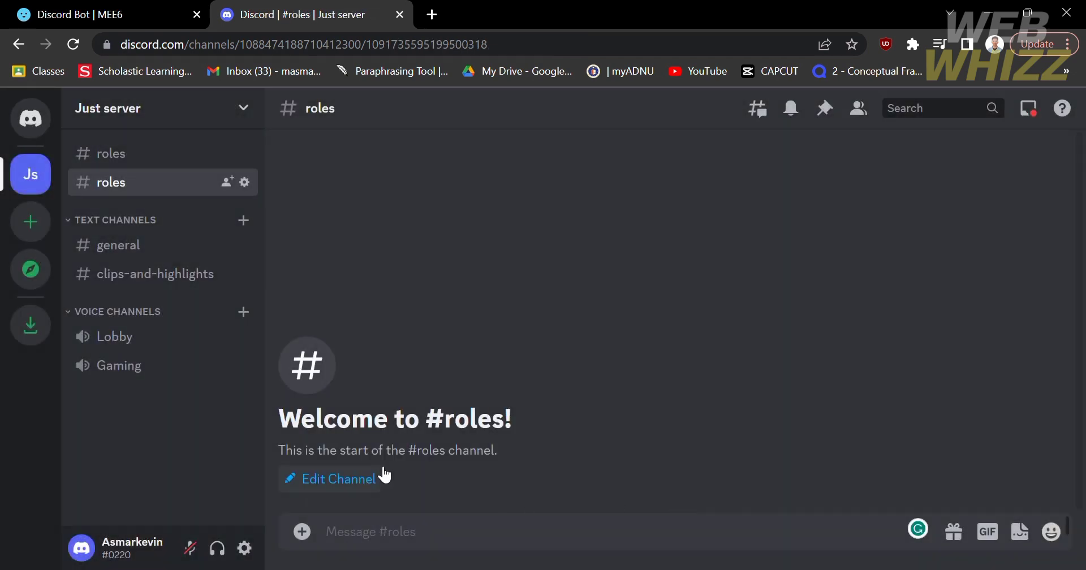
Add a new role in Just server's Roles settings
left_click(245, 110)
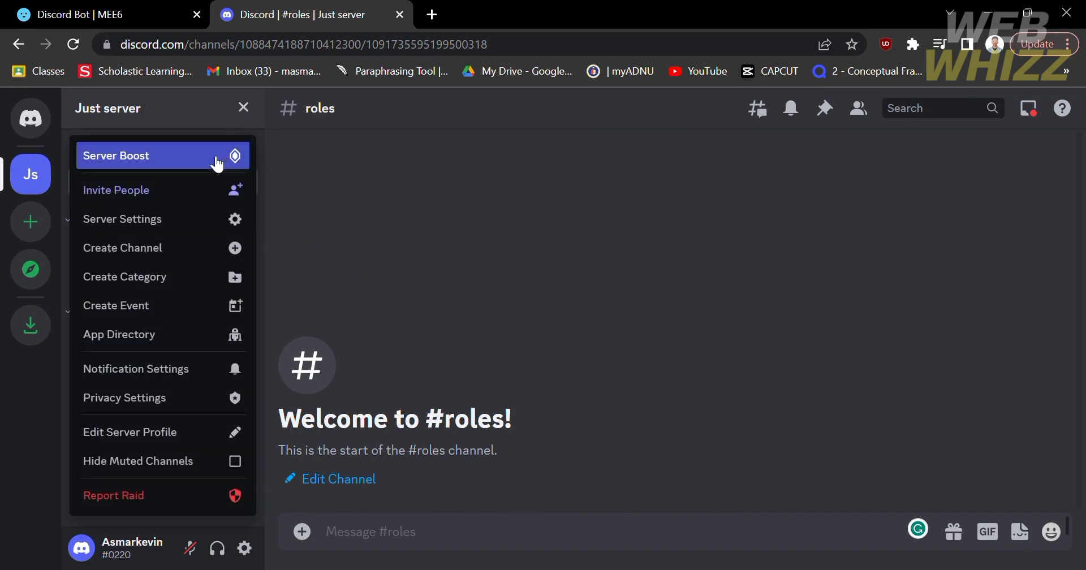
left_click(188, 223)
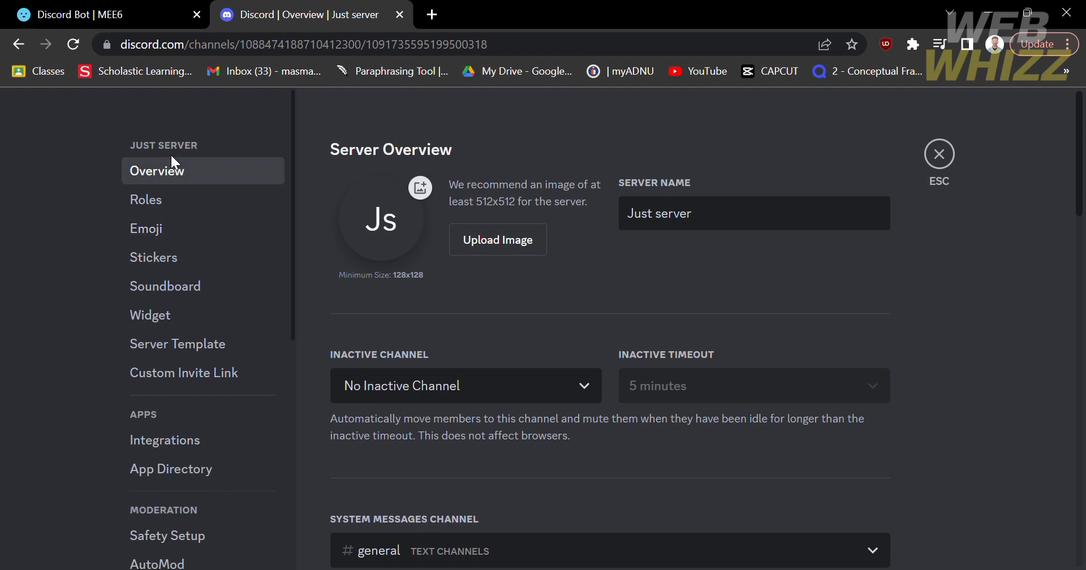
left_click(182, 199)
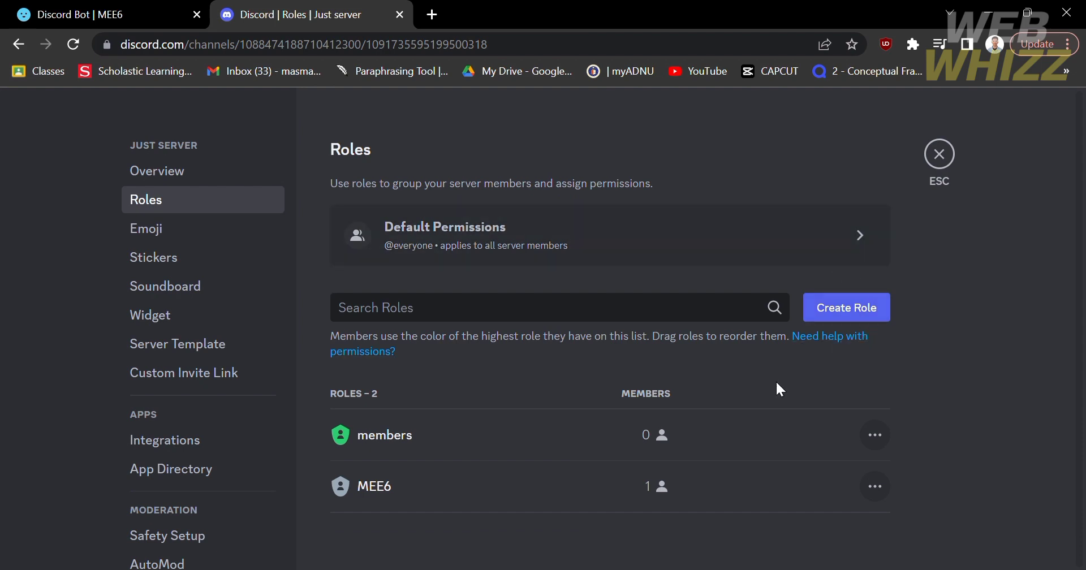
left_click(860, 307)
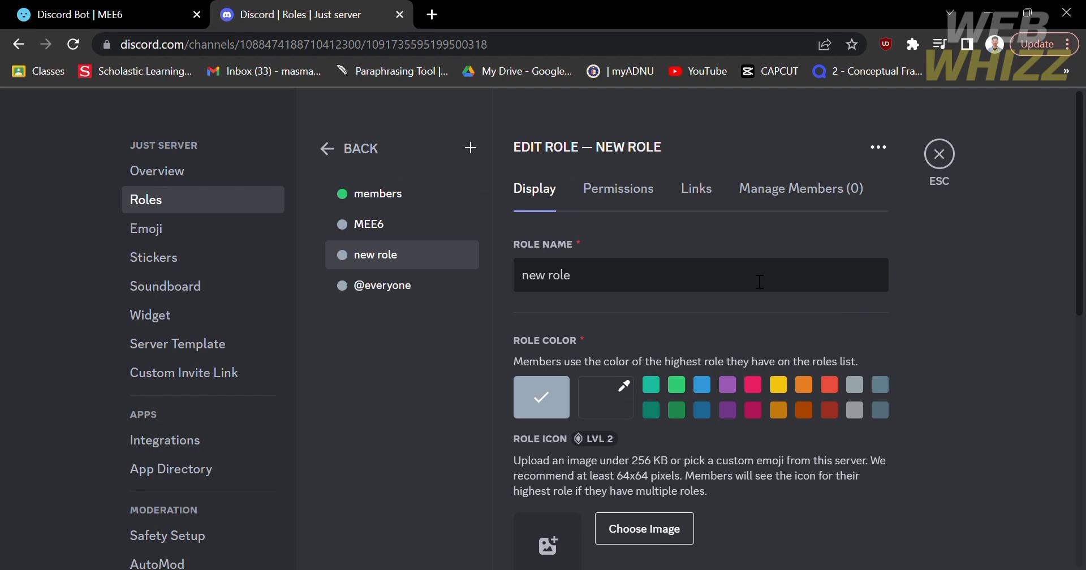
Name the new role 'Members', colour it yellow, and save it
left_click_drag(620, 284, 503, 330)
type("Meme")
key("BackSpace")
type("bers")
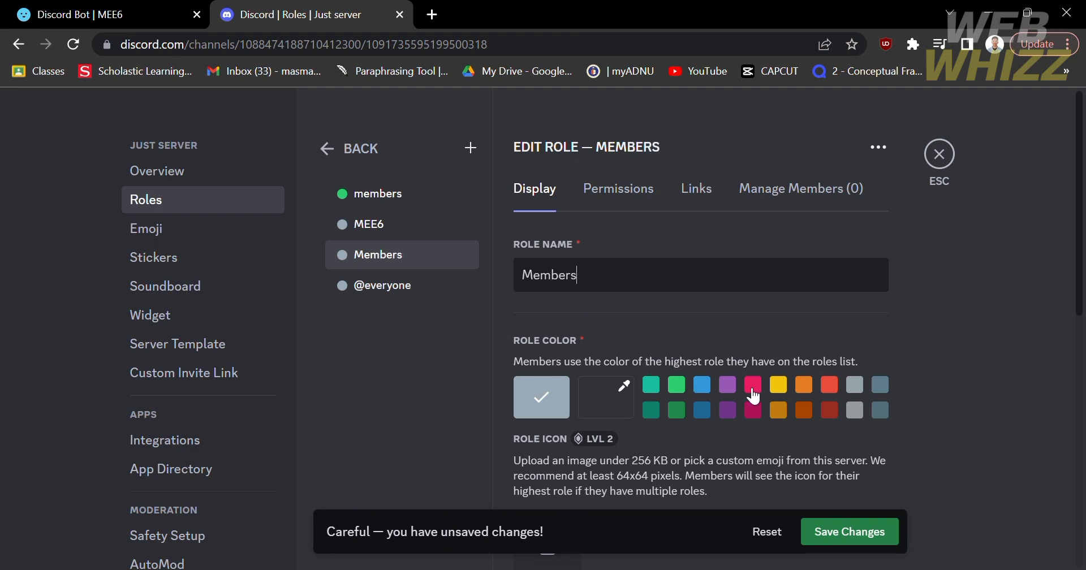
scroll(555, 372, "down", 2)
left_click(779, 308)
scroll(778, 313, "down", 5)
scroll(774, 311, "up", 6)
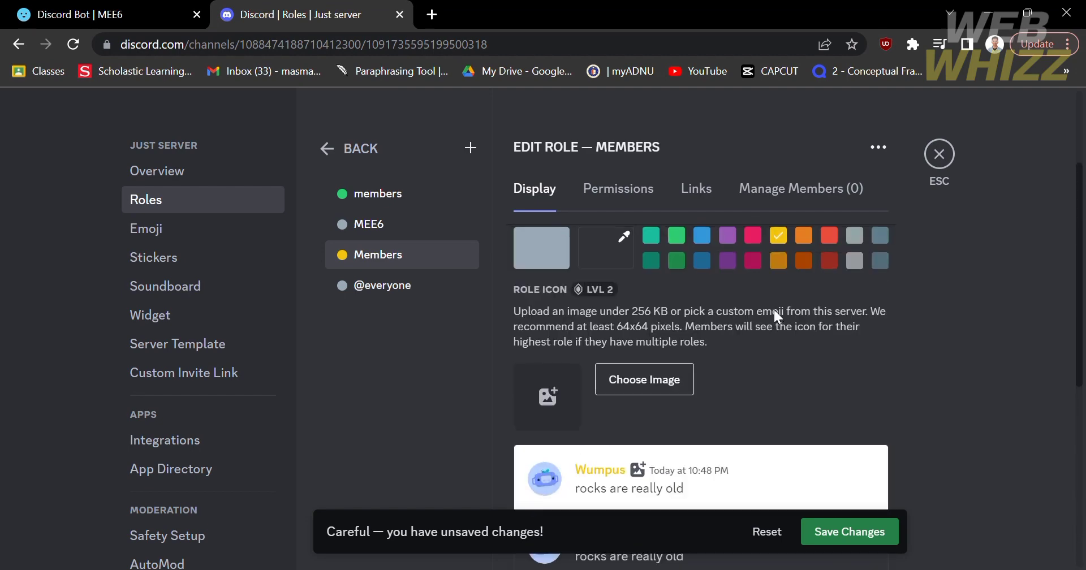
scroll(775, 312, "up", 3)
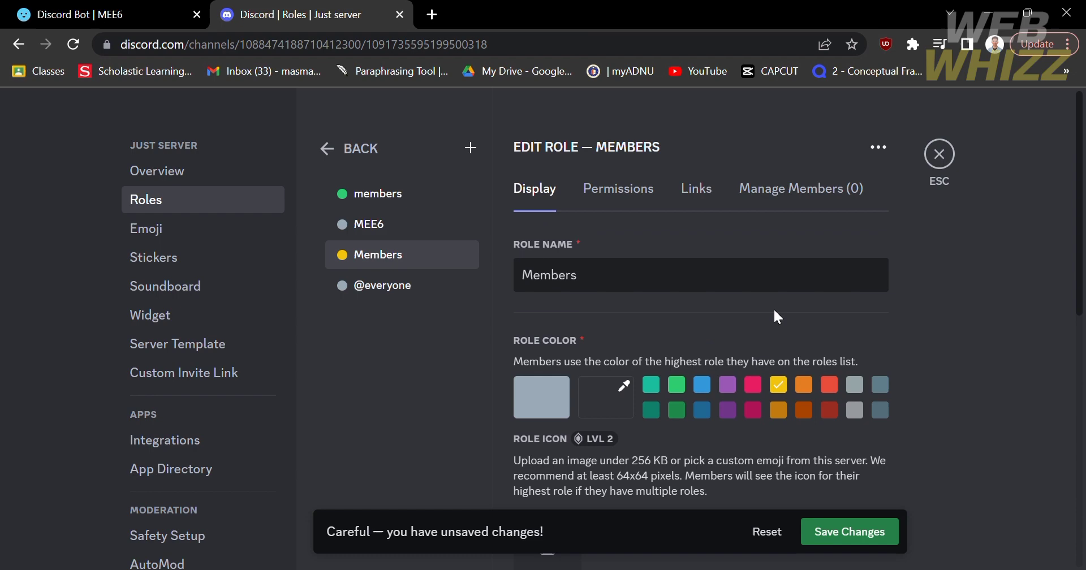
left_click(877, 544)
key("Escape")
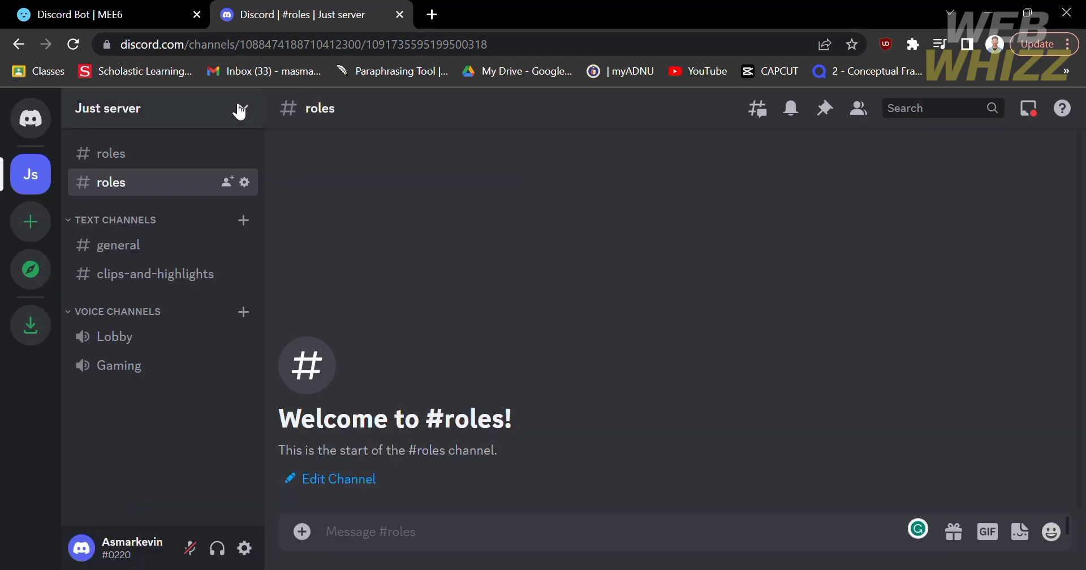
left_click(149, 18)
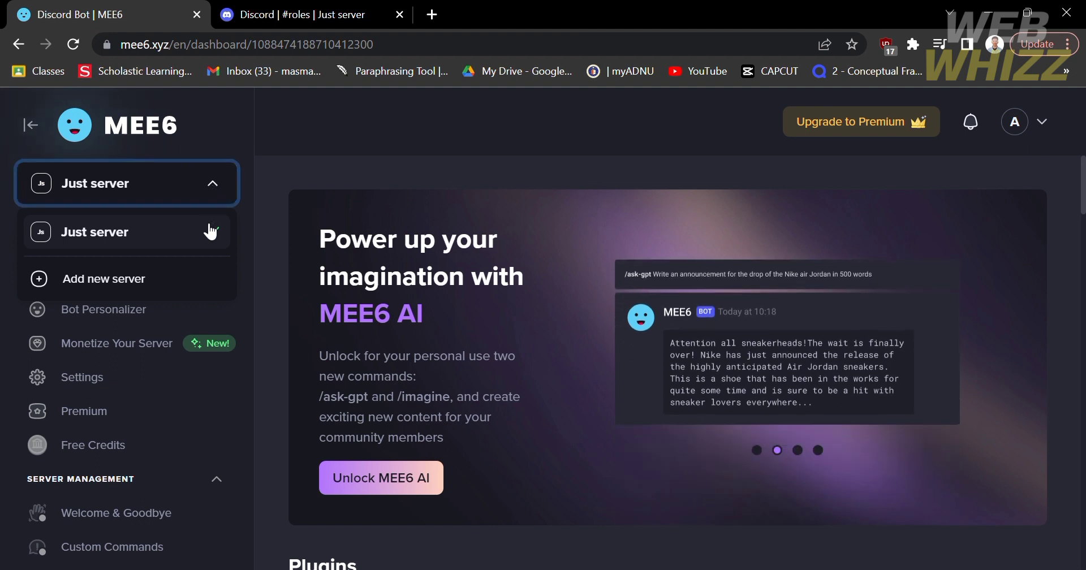
Keep Just server selected and enable the Reaction Roles plugin from MEE6's Plugins list
left_click(203, 188)
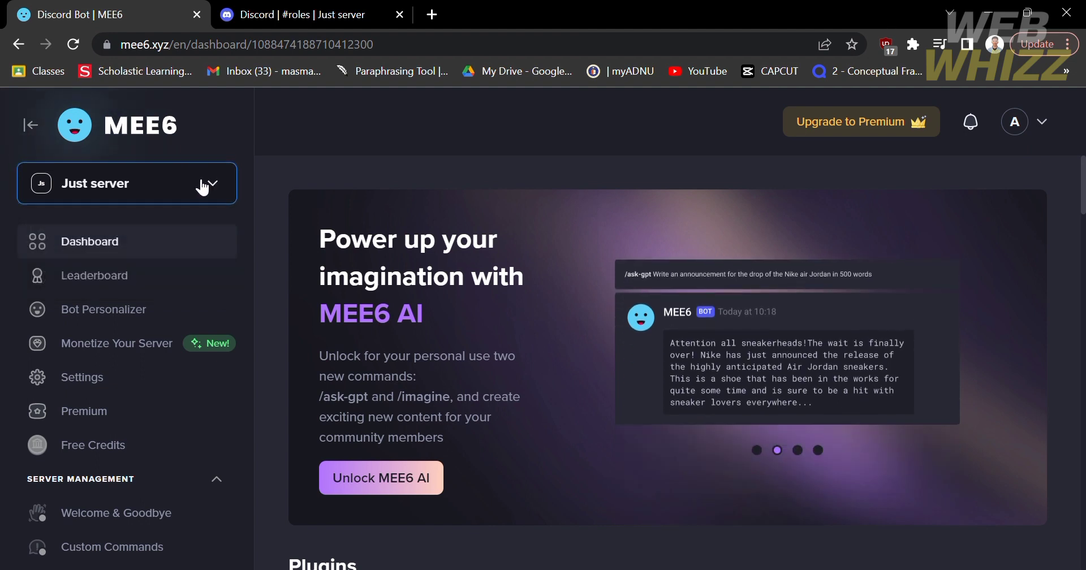
scroll(475, 211, "down", 2)
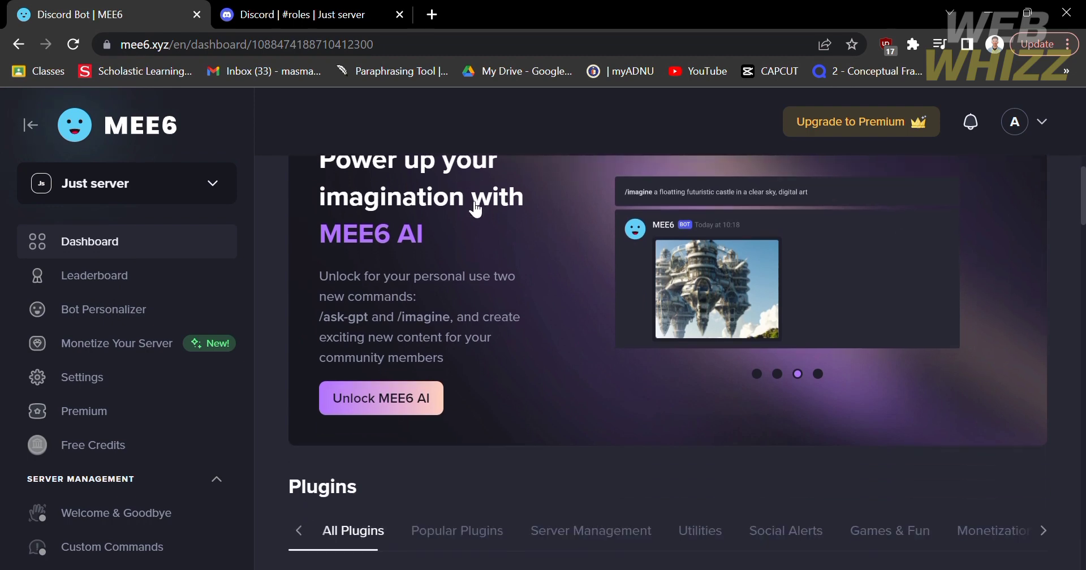
scroll(475, 210, "down", 2)
scroll(475, 209, "down", 2)
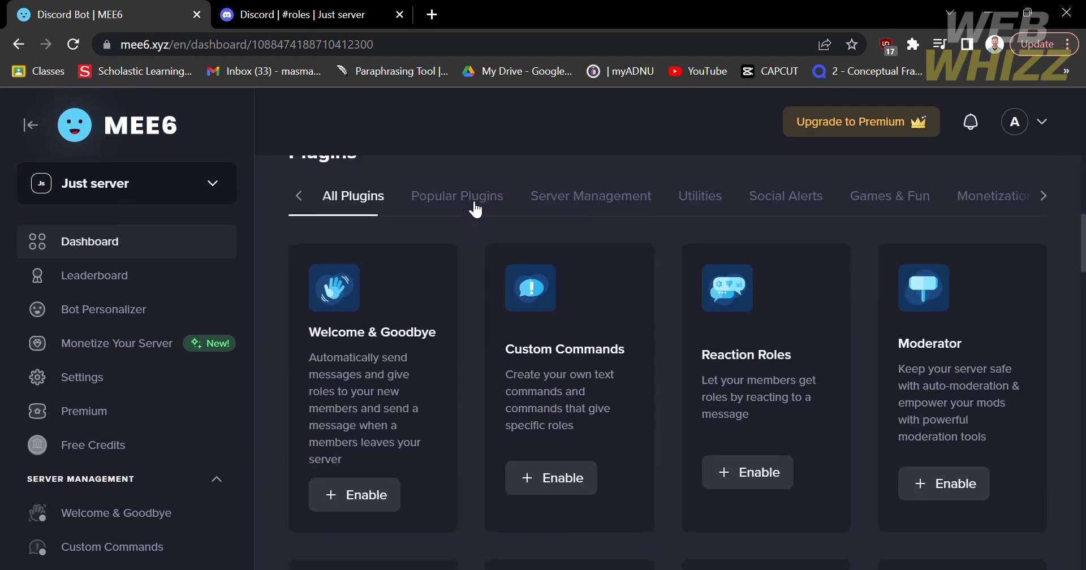
scroll(318, 220, "up", 1)
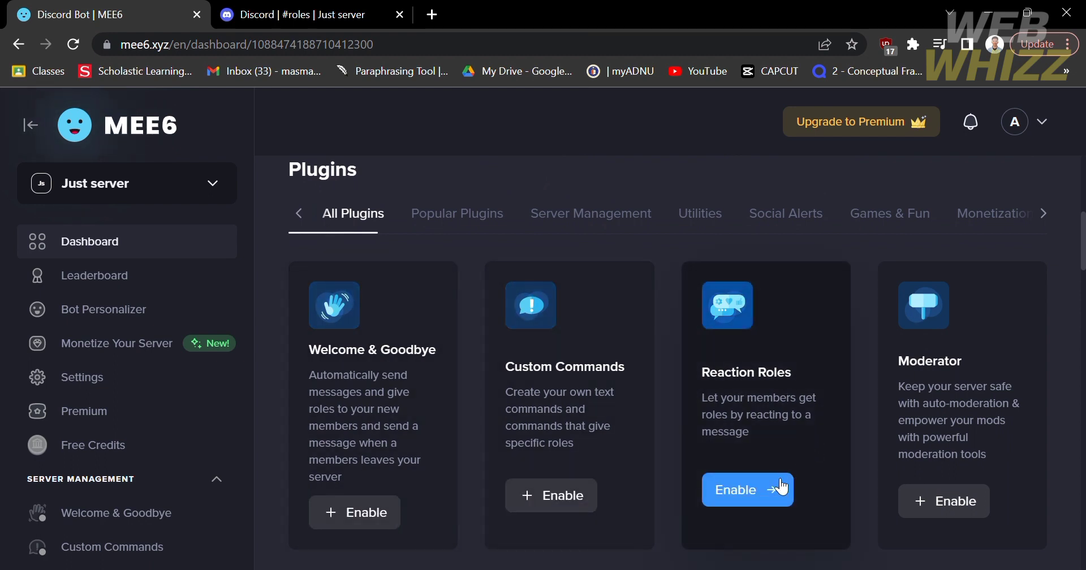
scroll(769, 502, "down", 2)
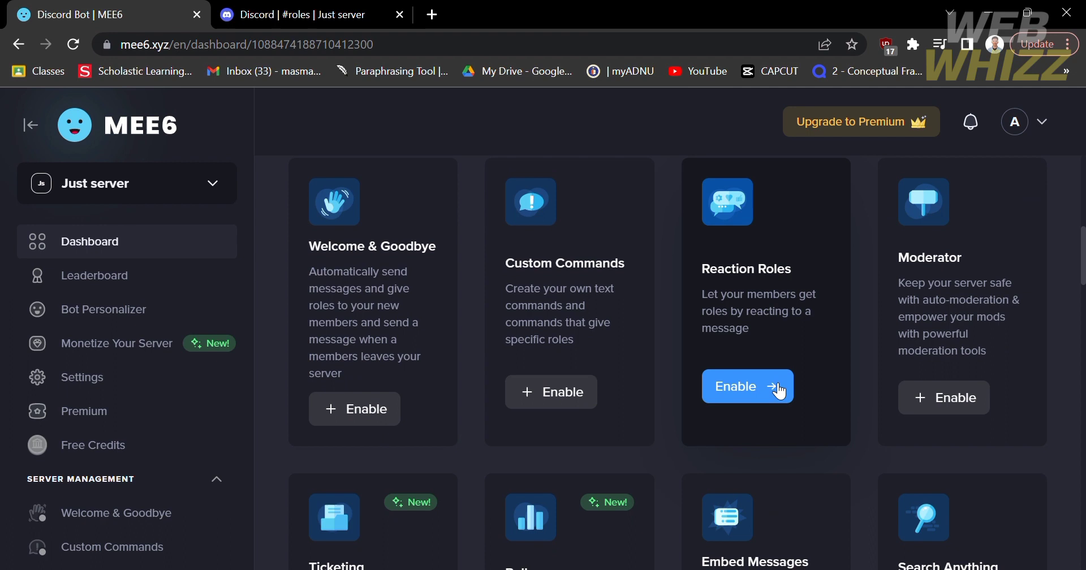
left_click(779, 390)
Confirm enabling the Reaction Roles plugin
left_click(688, 377)
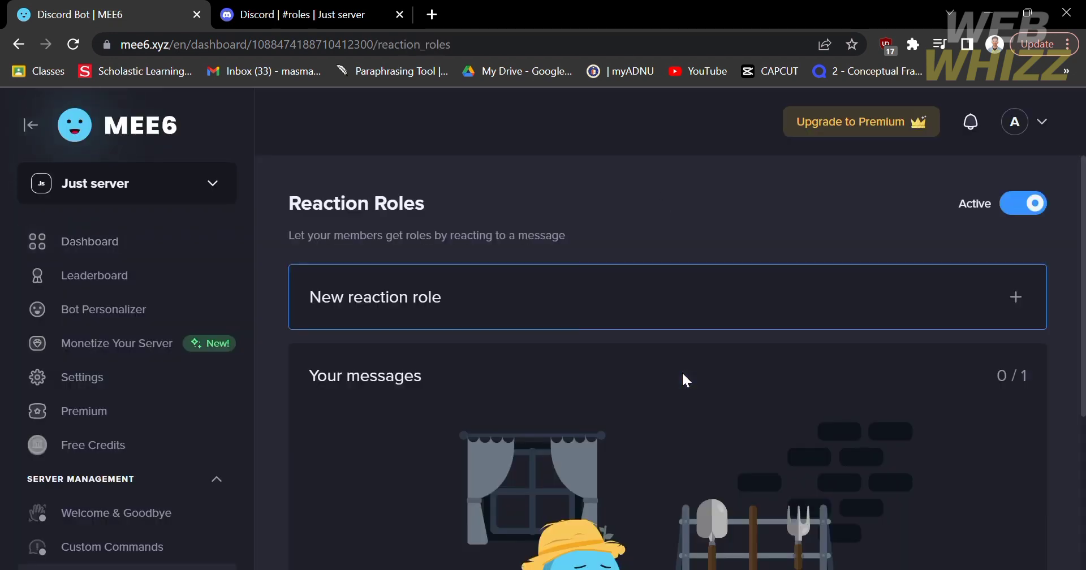
scroll(681, 371, "down", 4)
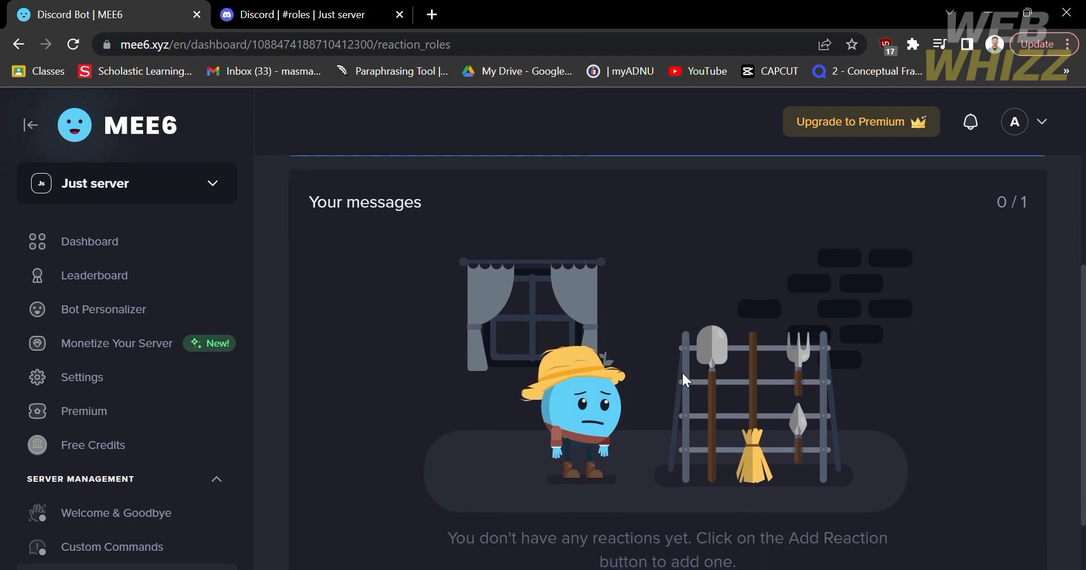
scroll(681, 372, "up", 4)
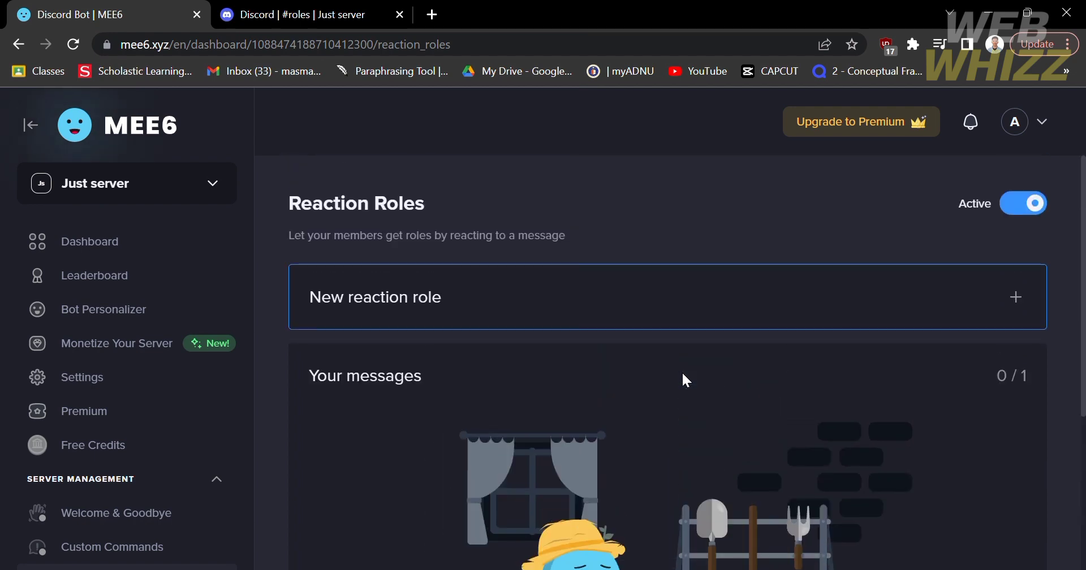
Start a new reaction role set to post in the #roles channel
left_click(976, 313)
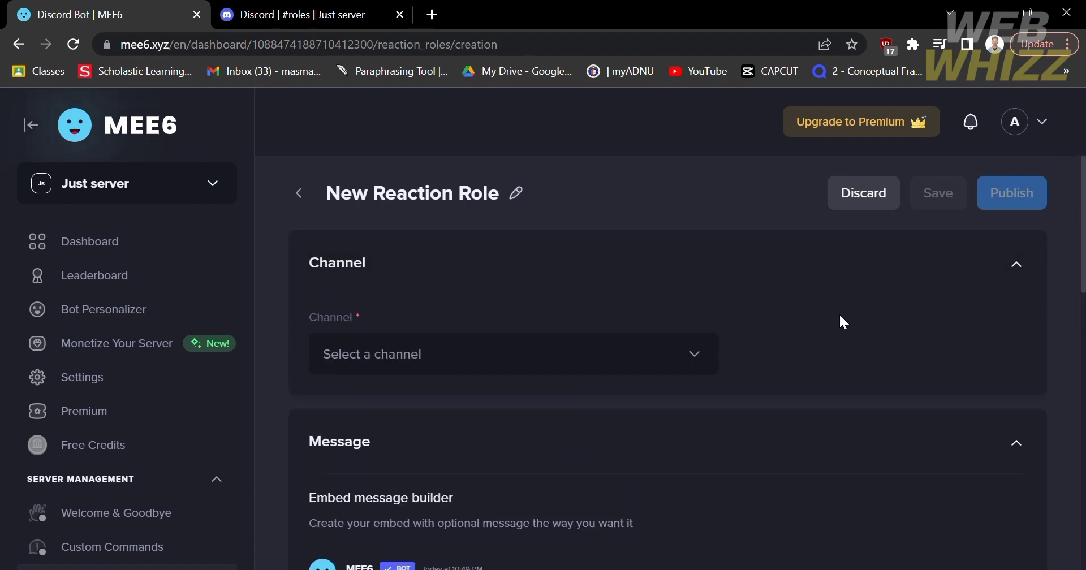
left_click(691, 361)
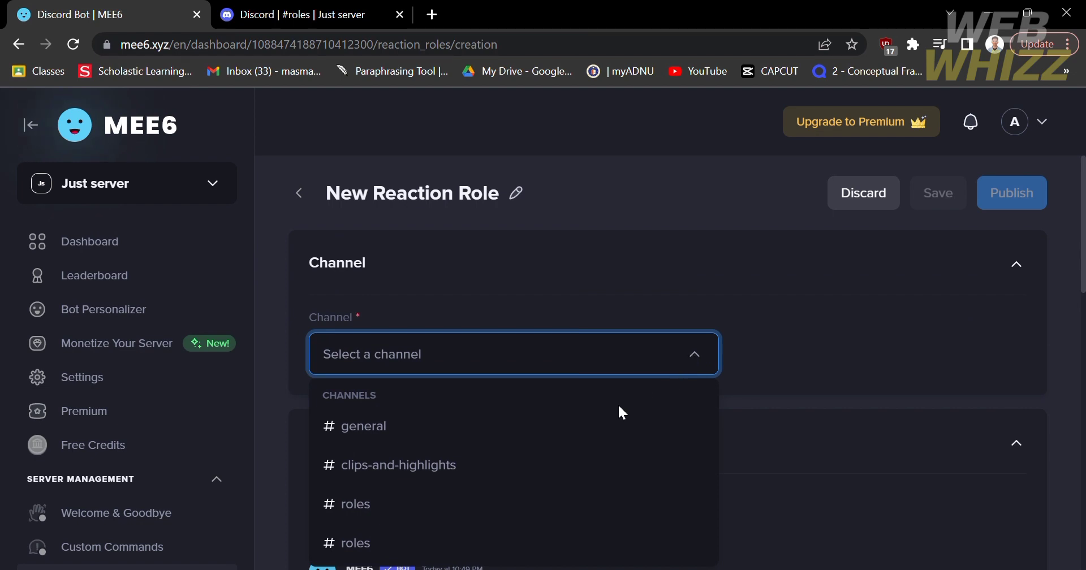
scroll(613, 417, "down", 1)
left_click(537, 441)
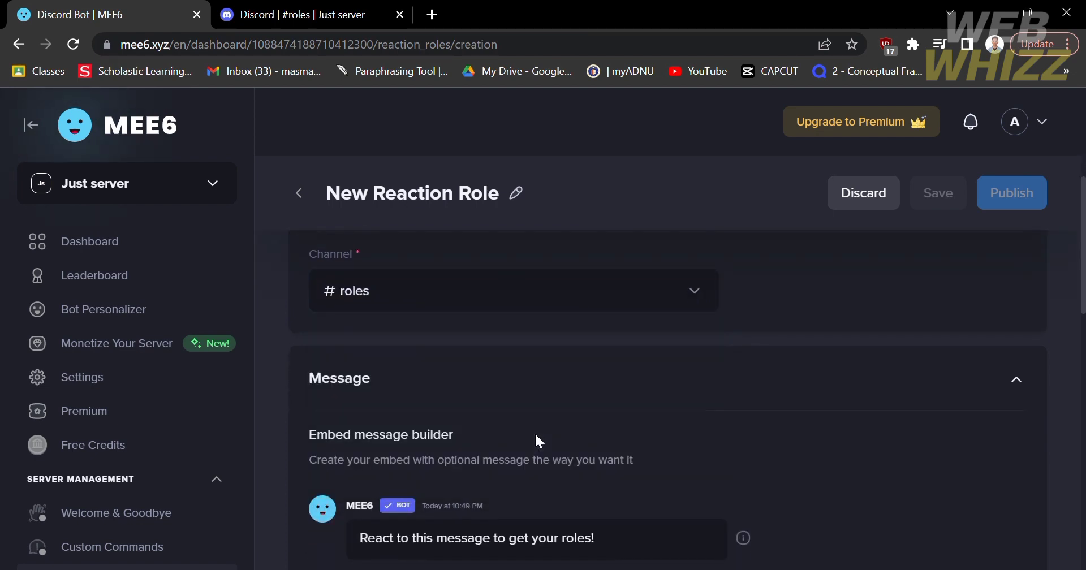
scroll(535, 441, "down", 5)
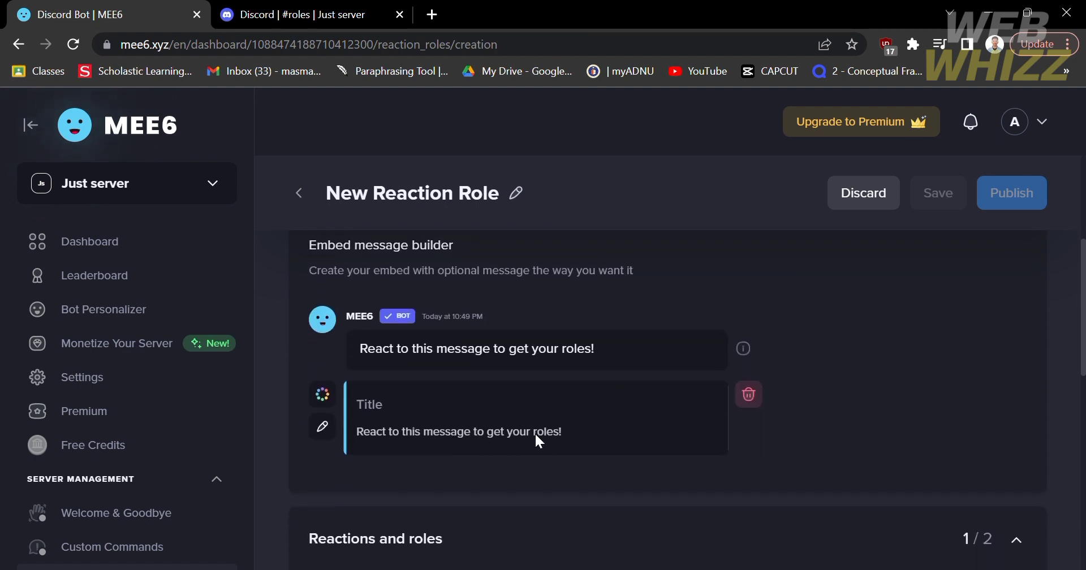
scroll(534, 432, "down", 2)
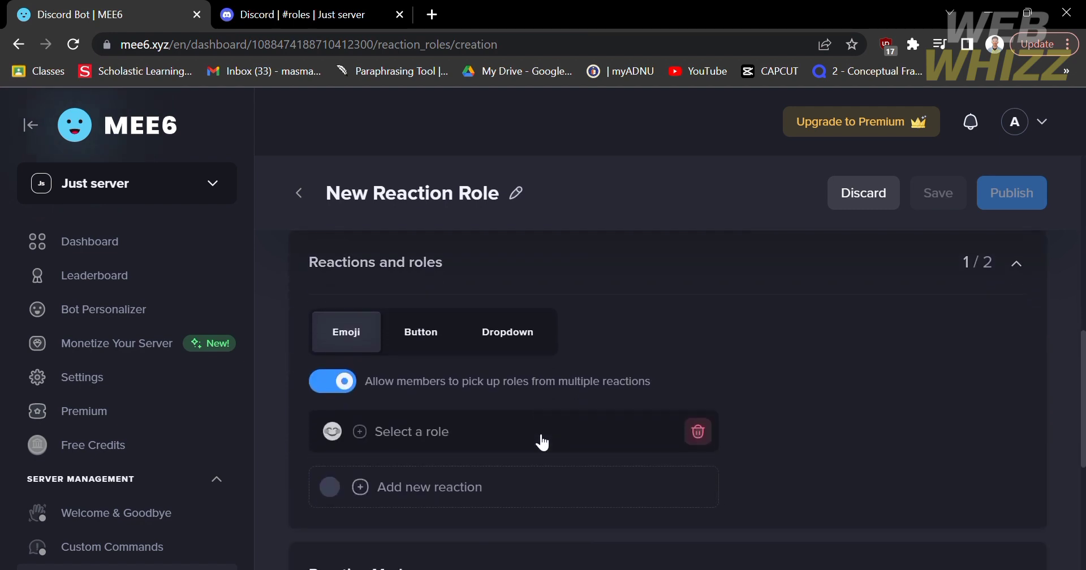
scroll(542, 437, "up", 1)
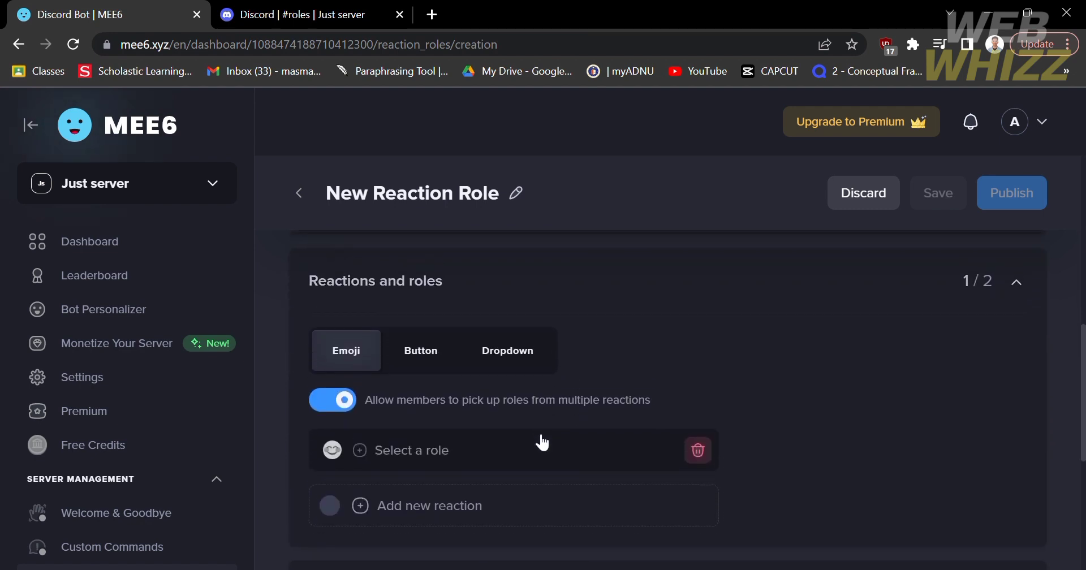
Add a 😎 reaction, then switch to the Button type with a green button
left_click(333, 451)
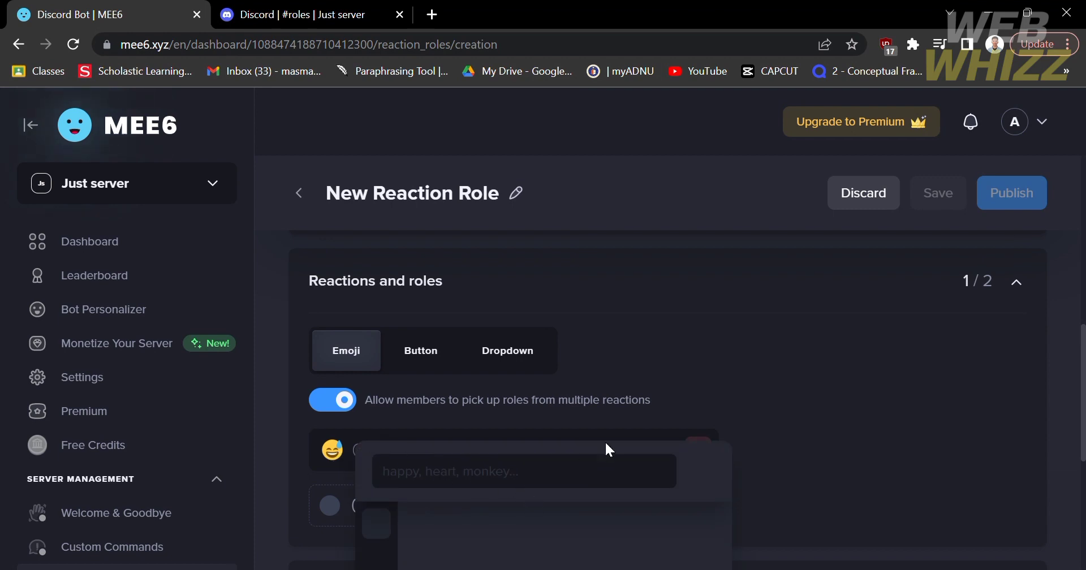
scroll(687, 406, "down", 3)
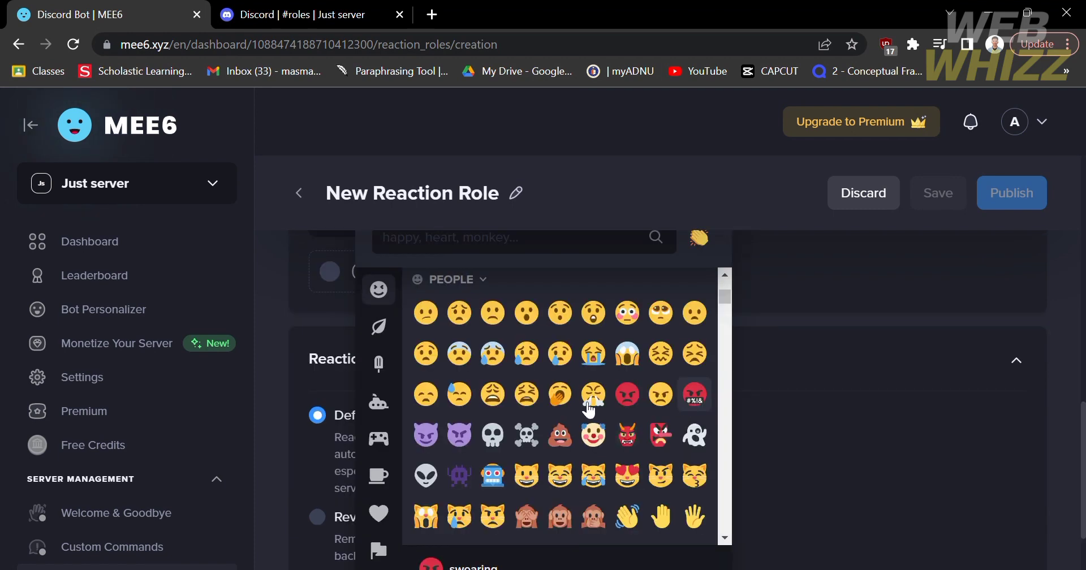
scroll(618, 362, "down", 4)
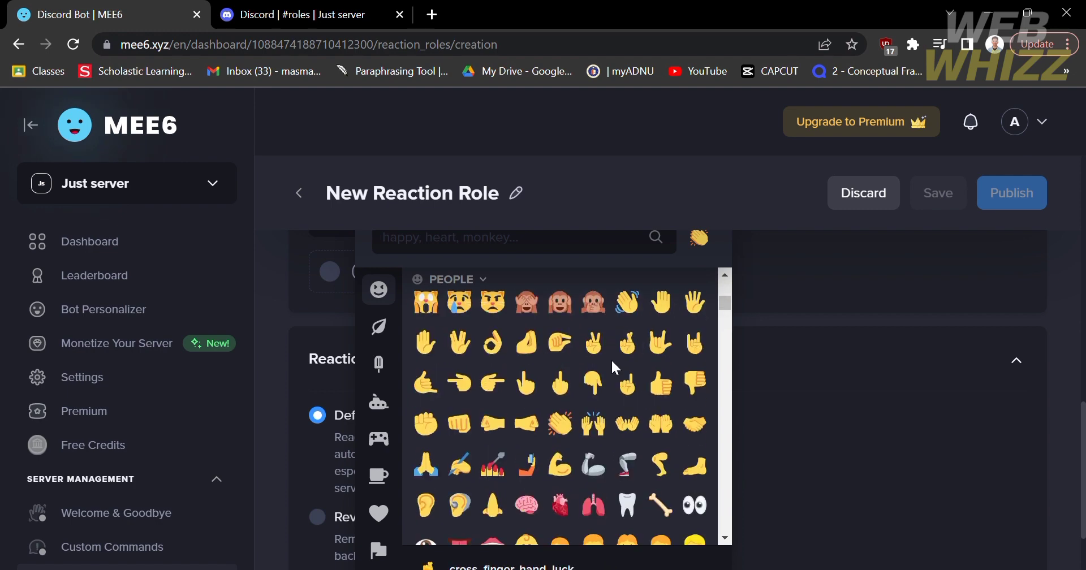
scroll(619, 369, "up", 4)
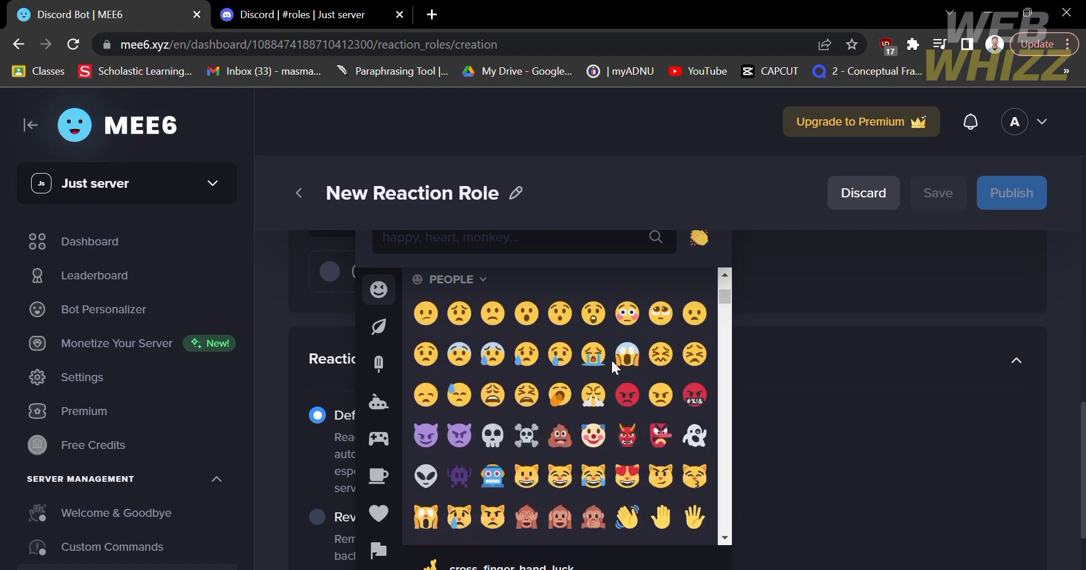
left_click(627, 307)
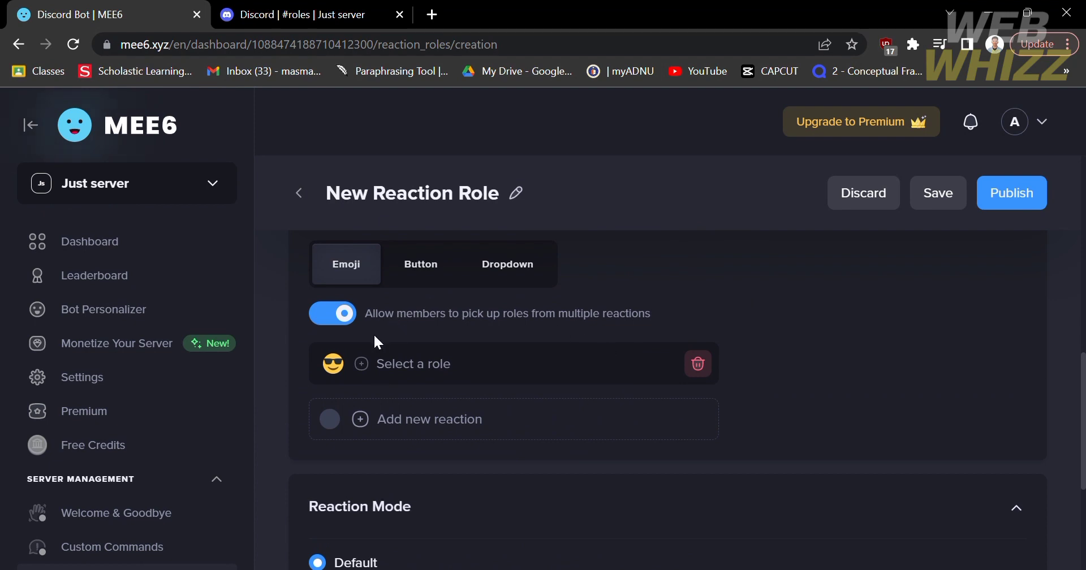
left_click(420, 272)
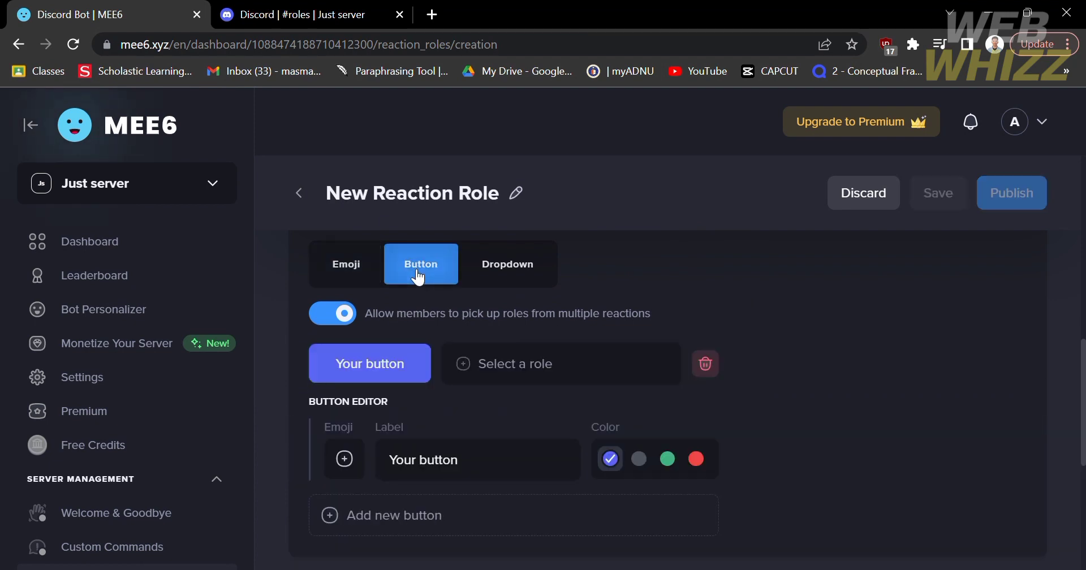
left_click(669, 459)
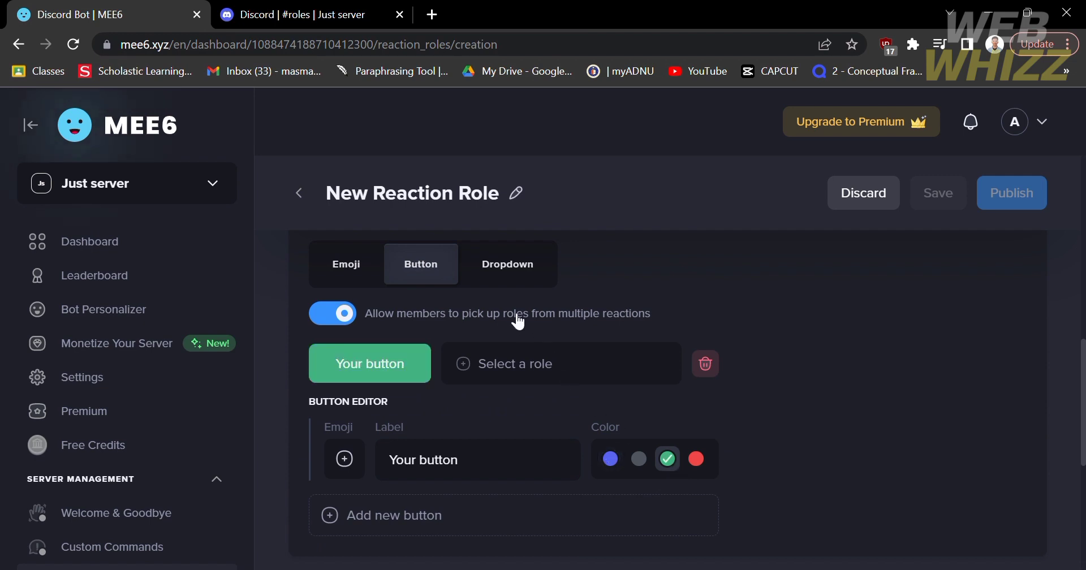
Switch to the Dropdown type and change its placeholder text to 'Members'
left_click(500, 285)
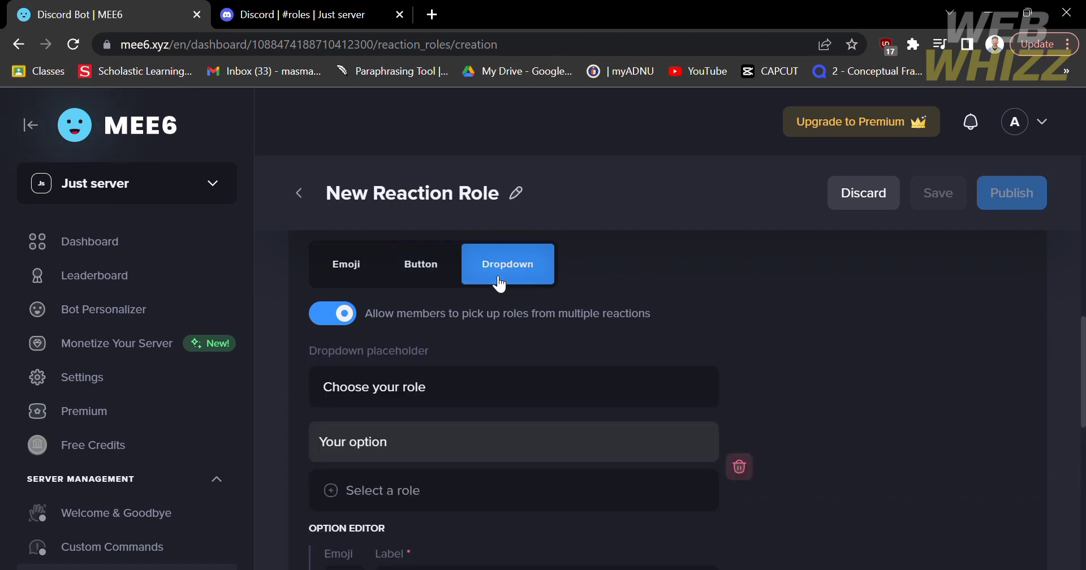
left_click(497, 405)
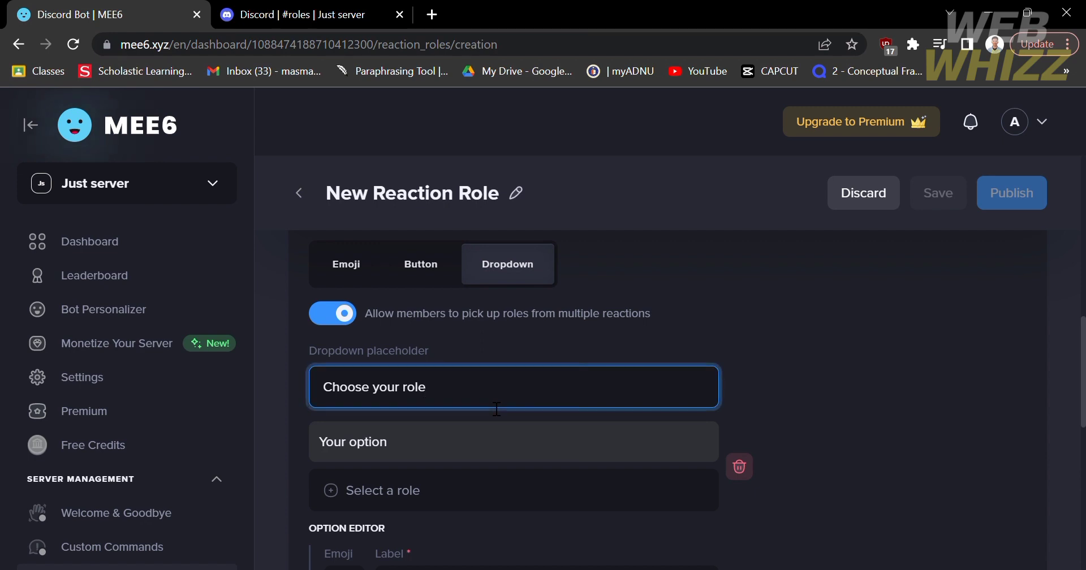
key("BackSpace")
key("BackSpace")
key("BackSpace")
key("BackSpace")
key("BackSpace")
key("BackSpace")
key("BackSpace")
key("BackSpace")
key("BackSpace")
key("BackSpace")
key("BackSpace")
key("BackSpace")
key("BackSpace")
key("BackSpace")
key("BackSpace")
key("BackSpace")
type("Men")
key("BackSpace")
type("mbers")
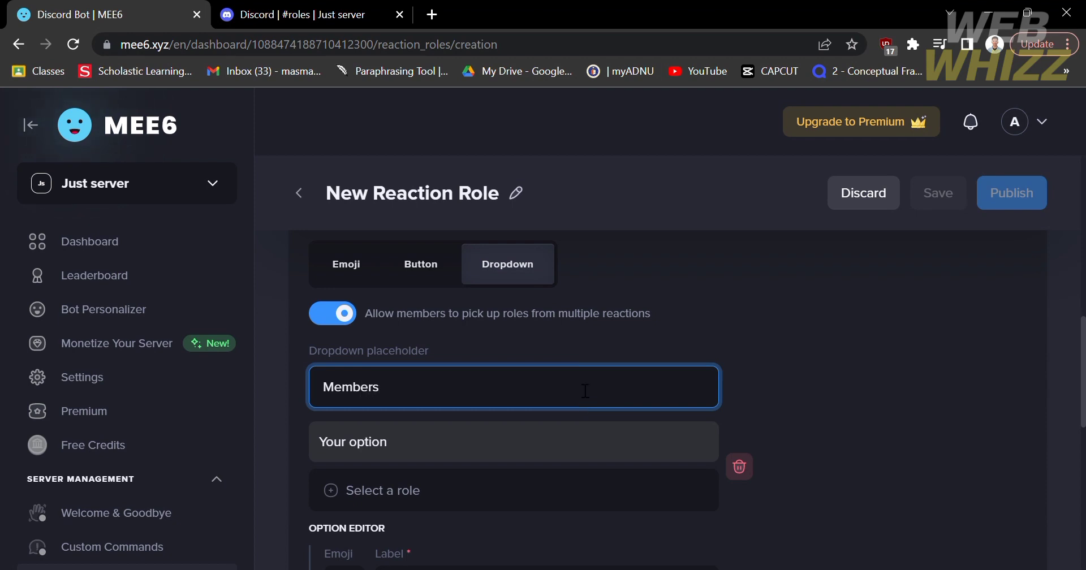
scroll(585, 406, "down", 2)
left_click(895, 358)
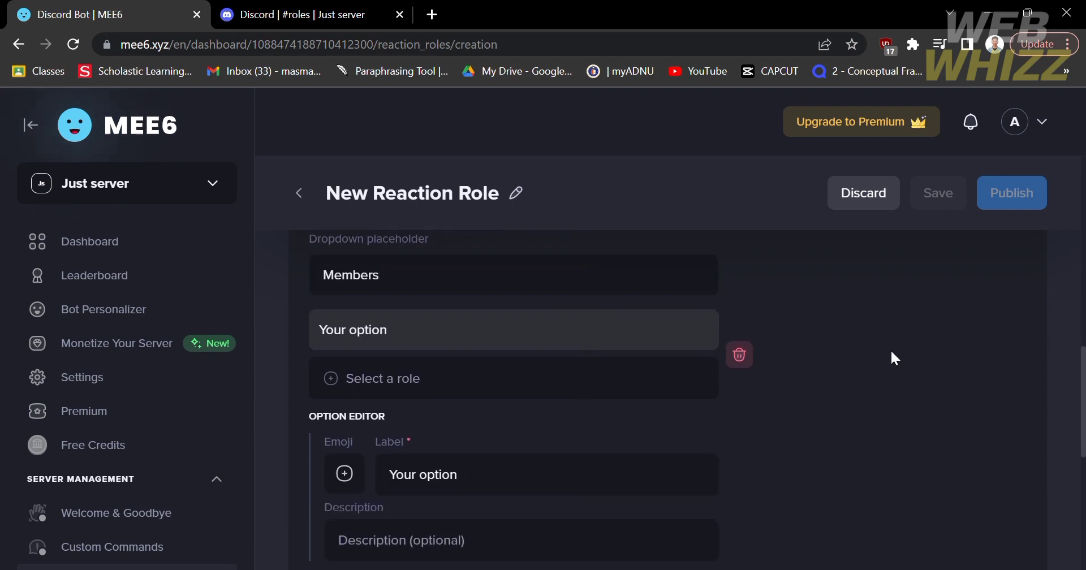
Publish the reaction-role message to Discord
scroll(893, 353, "down", 6)
scroll(894, 358, "down", 1)
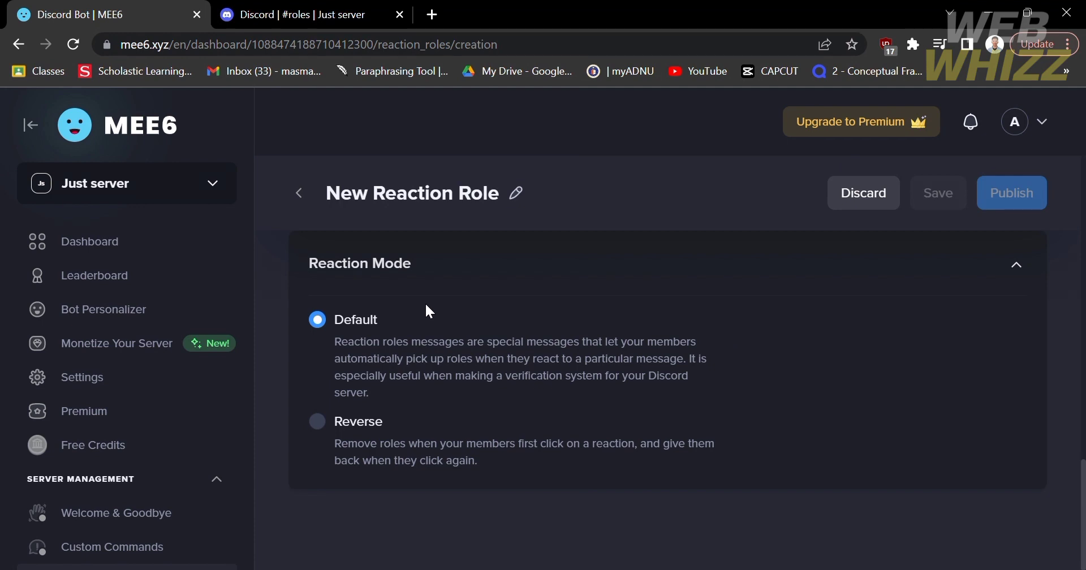
scroll(426, 302, "up", 5)
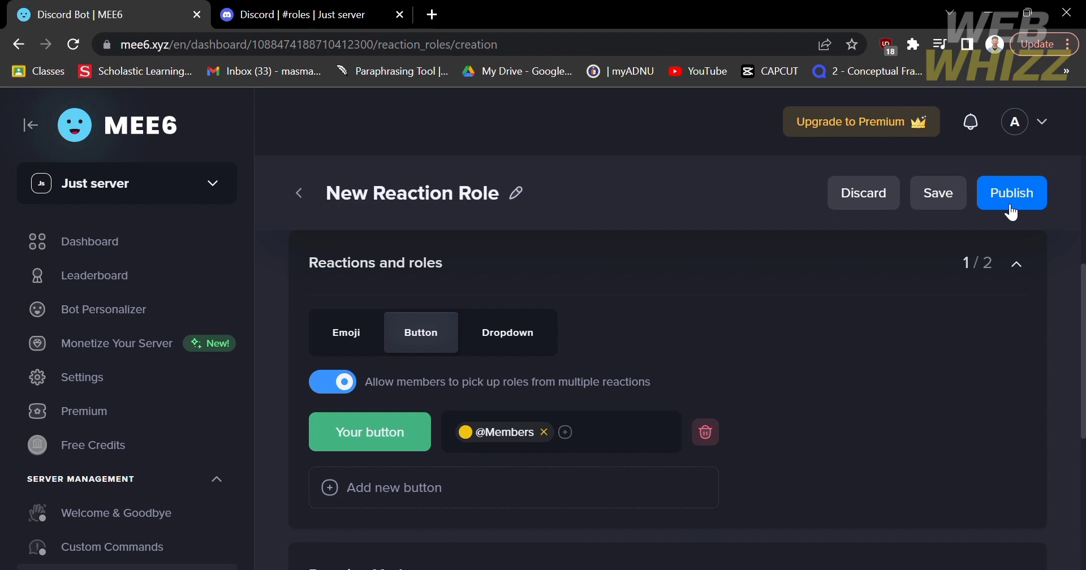
left_click(1012, 212)
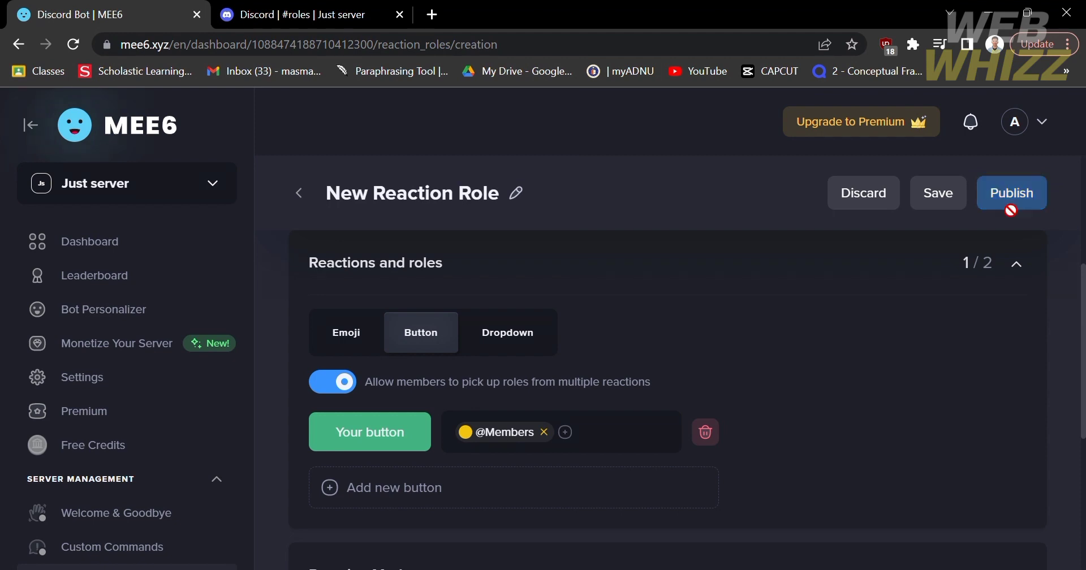